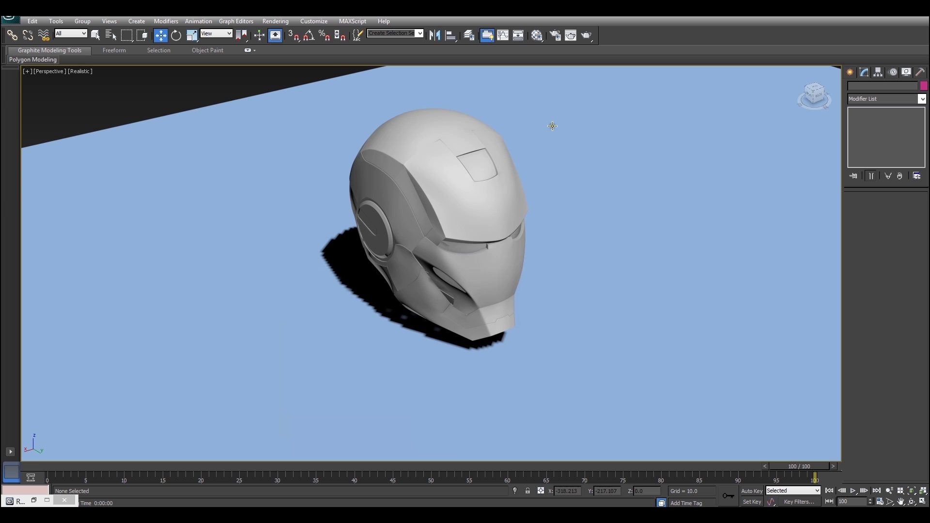
# - Orbit the Perspective view around the helmet and make a quick test render
pyautogui.keyDown('alt'); pyautogui.moveTo(553, 125); pyautogui.dragTo(487, 170, button='middle'); pyautogui.keyUp('alt')
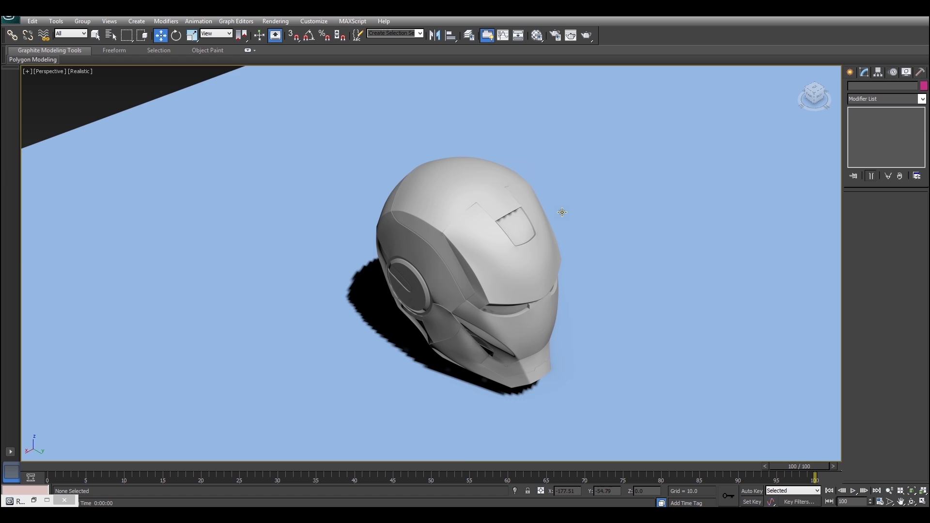
pyautogui.keyDown('alt'); pyautogui.moveTo(560, 210); pyautogui.dragTo(577, 230, button='middle'); pyautogui.keyUp('alt')
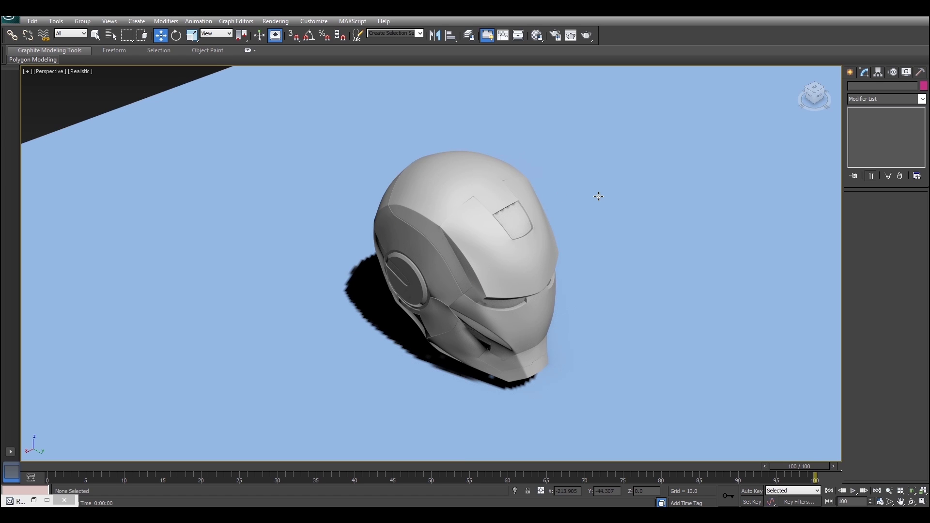
pyautogui.scroll(4, 588, 206)
pyautogui.scroll(-4, 584, 201)
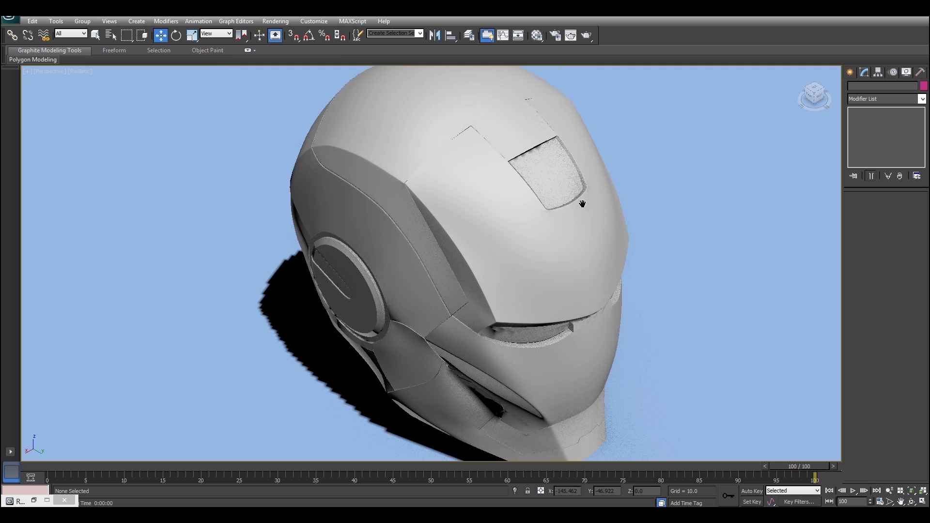
pyautogui.hotkey('shift', 'q')
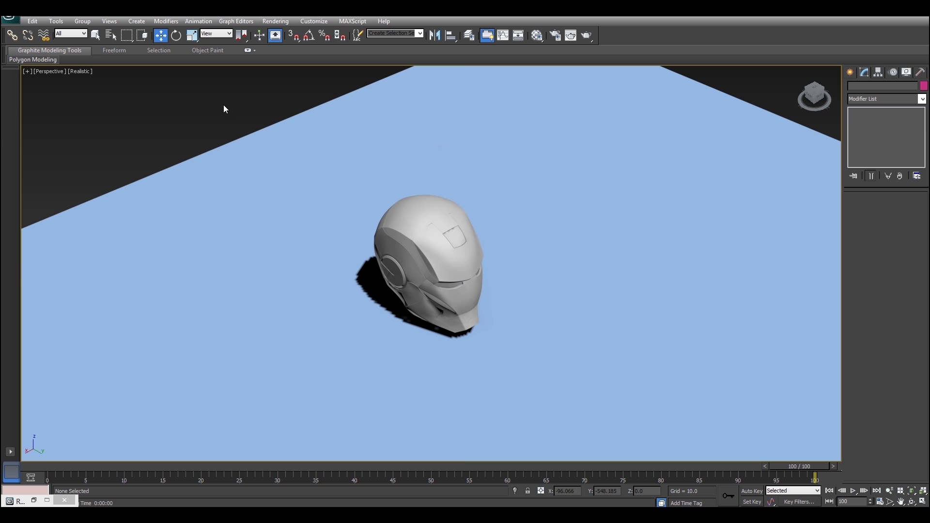
# - Box-select all helmet parts and drag the 01 - Default material onto them
pyautogui.press('m')
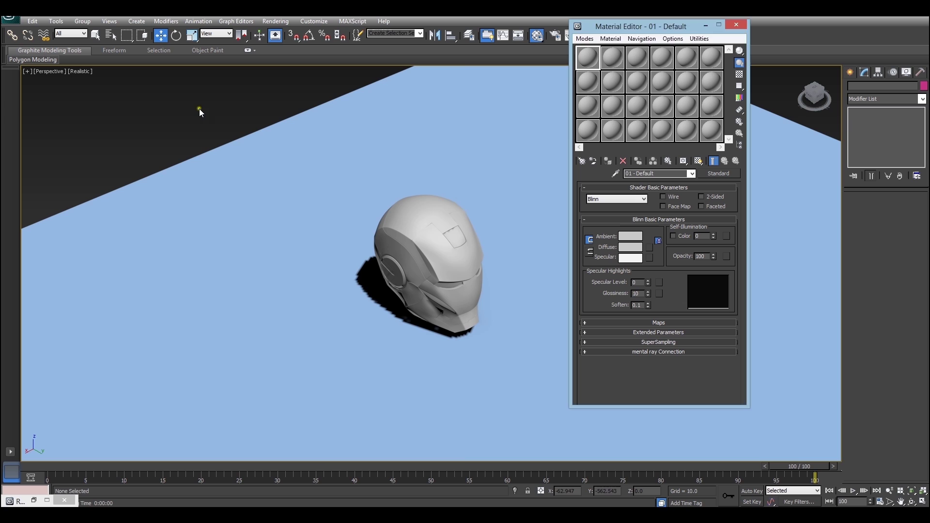
pyautogui.moveTo(199, 109); pyautogui.dragTo(494, 382)
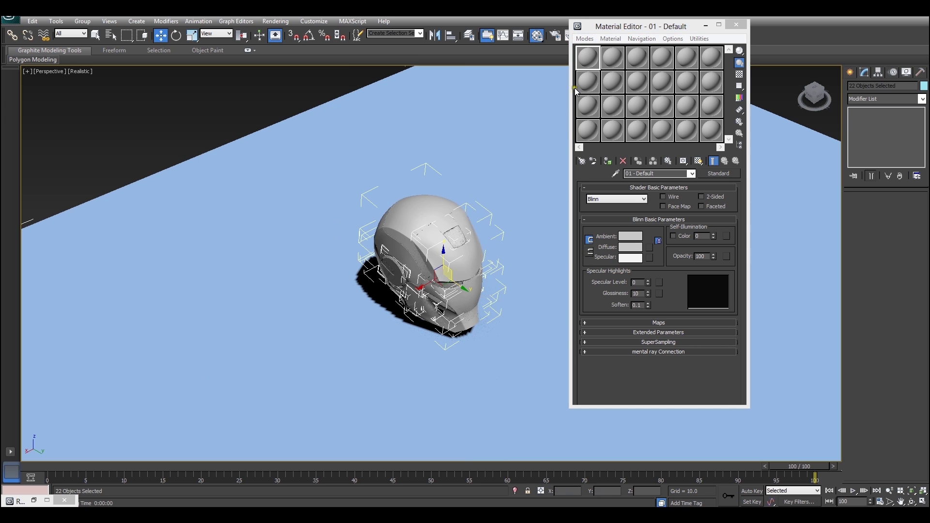
pyautogui.moveTo(588, 57); pyautogui.dragTo(451, 227)
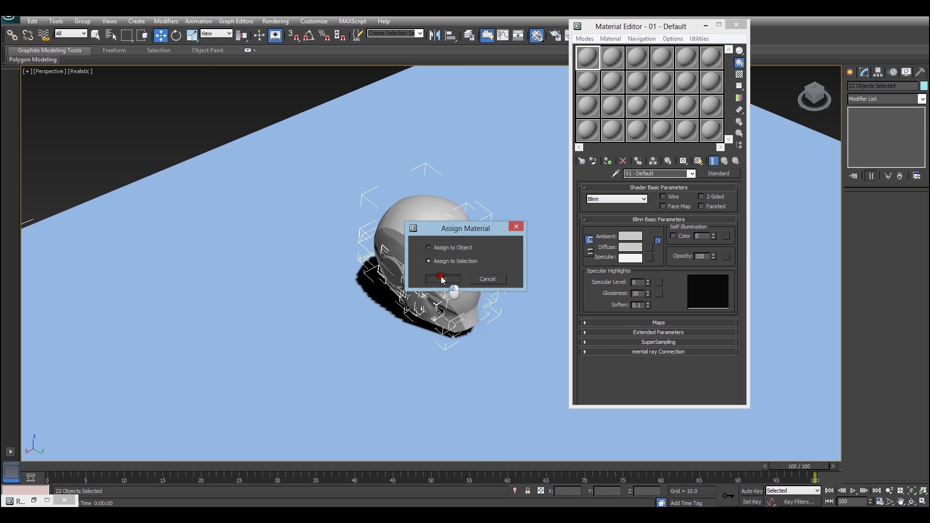
# - Confirm 01 - Default on the helmet parts, then select the floor plane Plane010
pyautogui.click(442, 279)
pyautogui.click(235, 105)
pyautogui.click(491, 141)
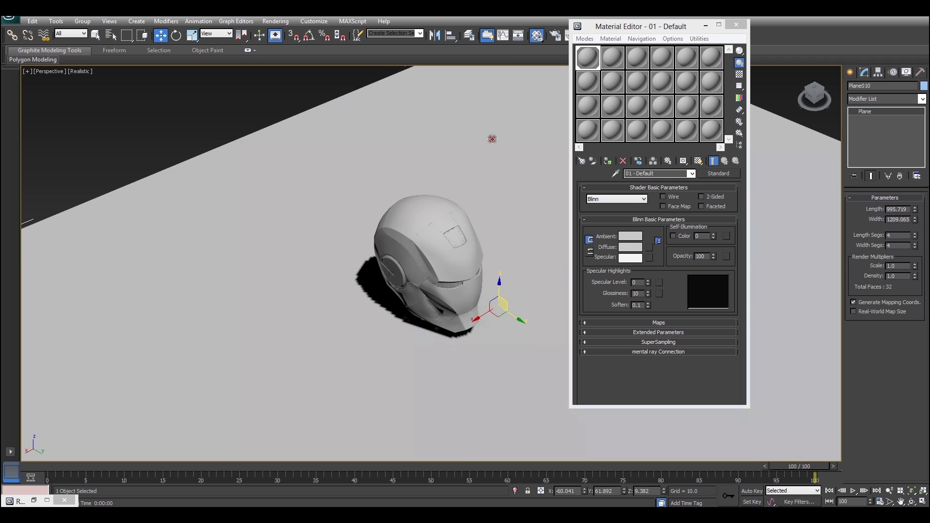
# - Set the 03 - Default material's Ambient/Diffuse to cyan and apply it to the floor
pyautogui.click(614, 58)
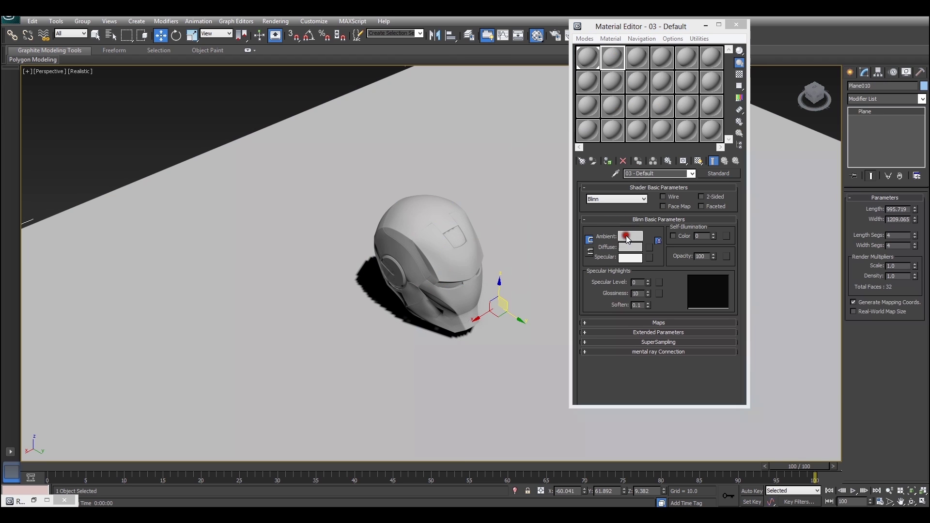
pyautogui.click(630, 236)
pyautogui.moveTo(286, 94)
pyautogui.mouseDown()
pyautogui.moveTo(290, 103)
pyautogui.moveTo(290, 77)
pyautogui.mouseUp()
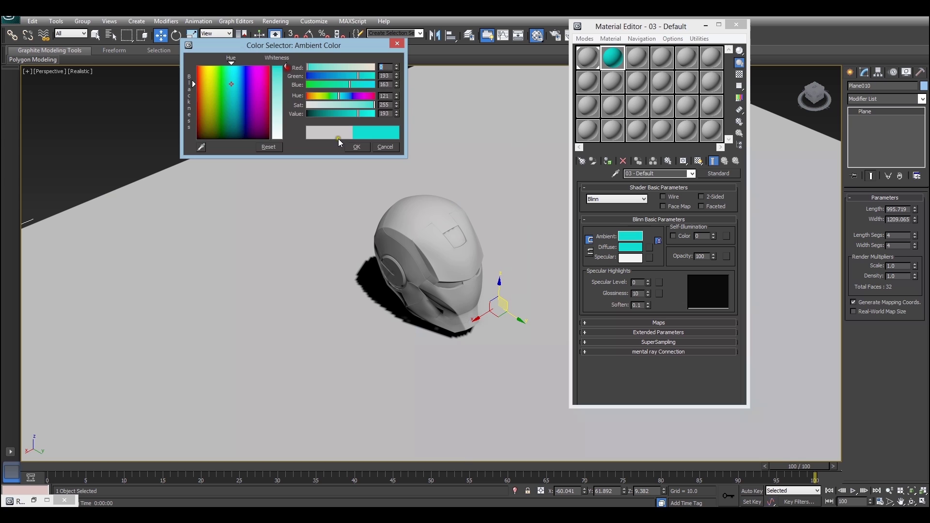
pyautogui.click(357, 147)
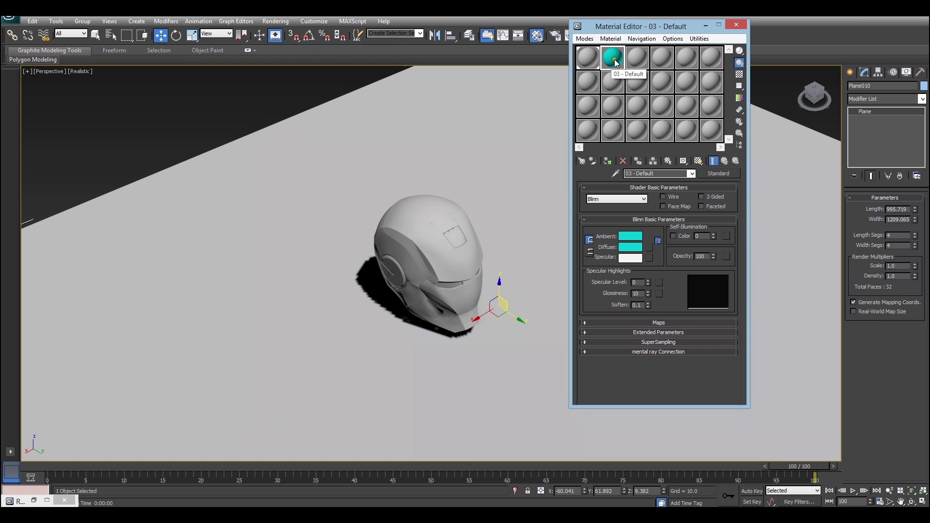
pyautogui.moveTo(613, 65); pyautogui.dragTo(469, 115)
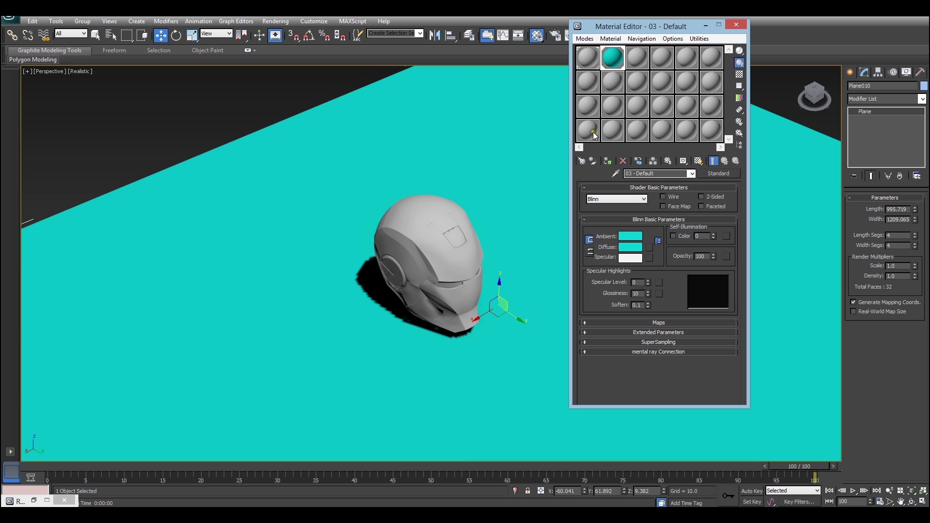
# - Test-render the scene to check the cyan floor
pyautogui.hotkey('shift', 'q')
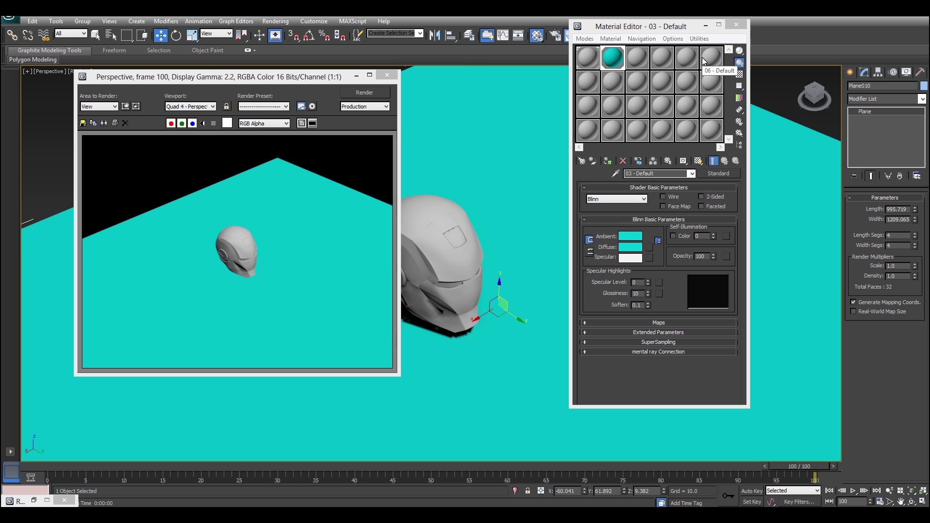
pyautogui.click(387, 75)
pyautogui.scroll(5, 393, 200)
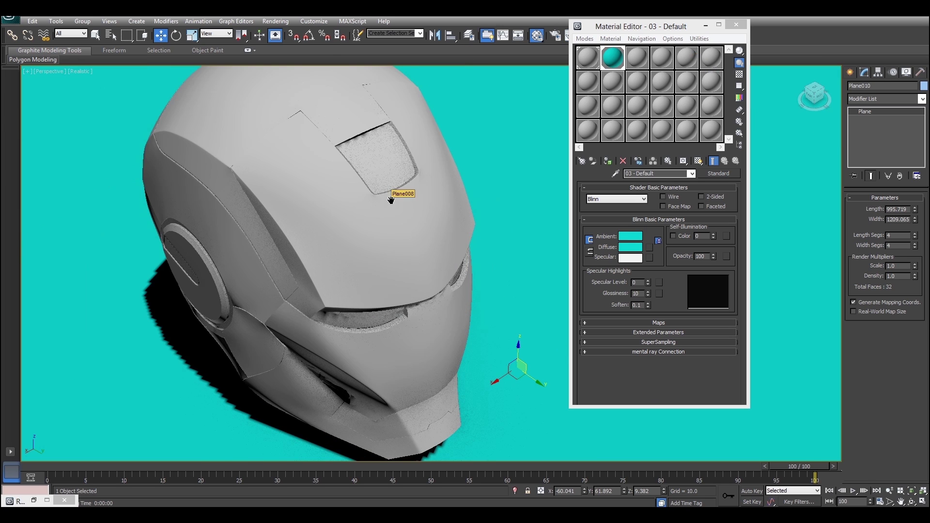
# - Place a Skylight (Sky001) in the helmet scene
pyautogui.click(705, 24)
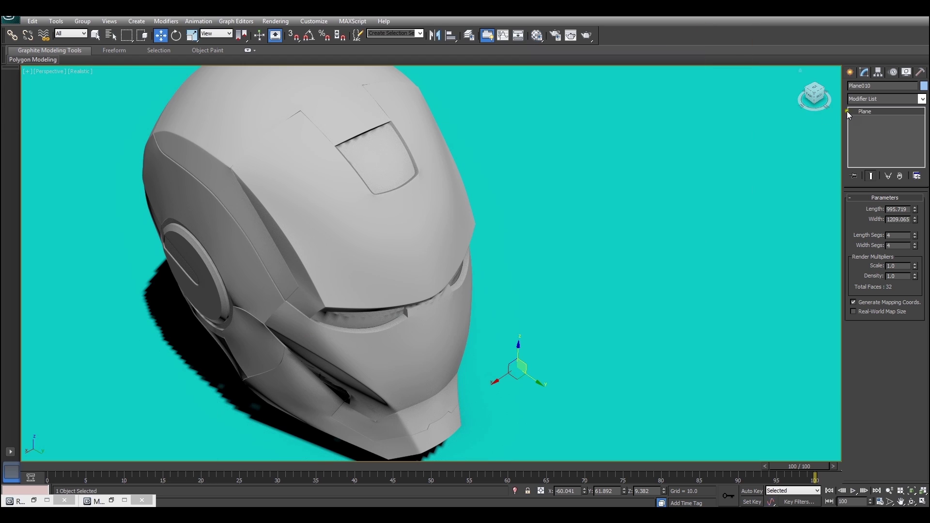
pyautogui.click(851, 74)
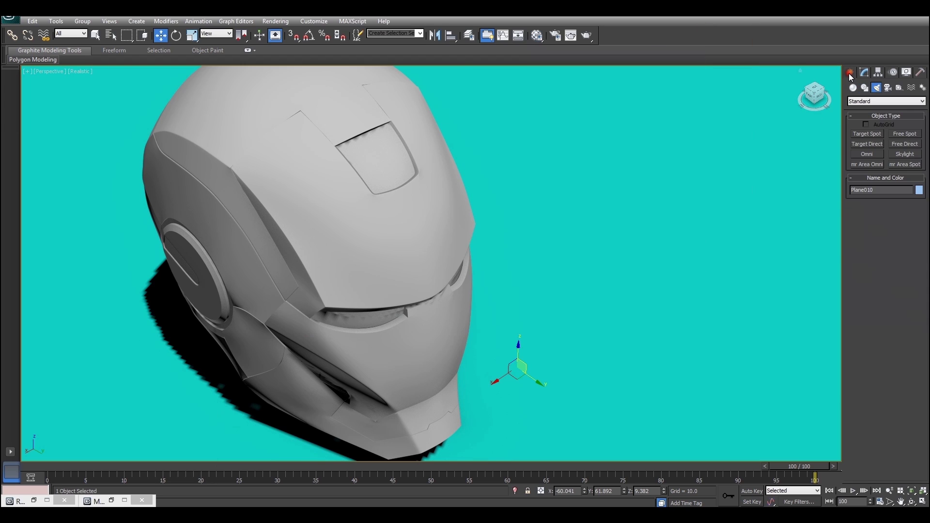
pyautogui.click(877, 89)
pyautogui.click(906, 154)
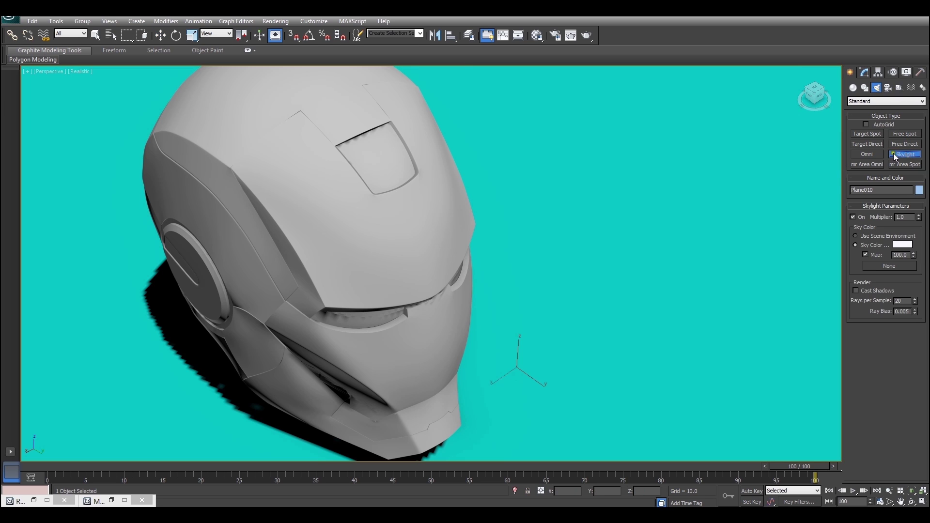
pyautogui.scroll(-8, 700, 174)
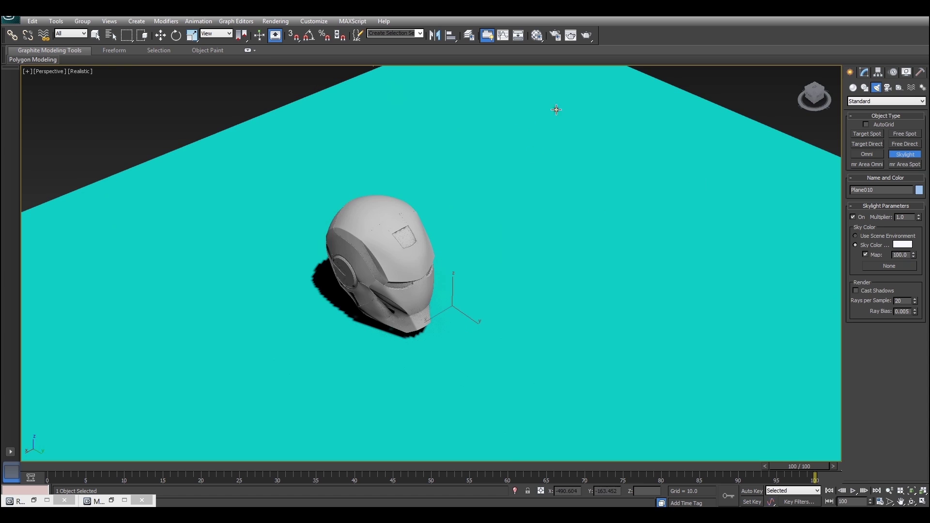
pyautogui.click(581, 104)
# - Test-render the scene lit by the skylight
pyautogui.scroll(5, 457, 208)
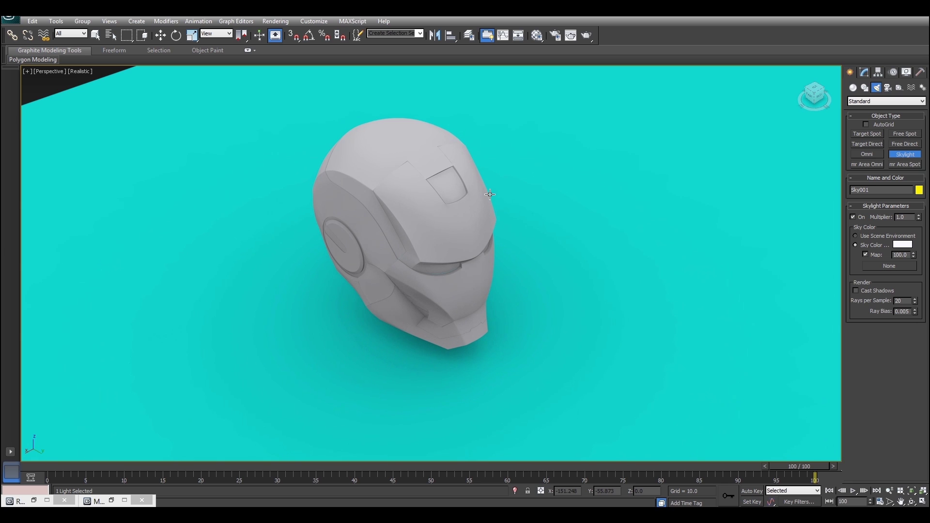
pyautogui.hotkey('shift', 'q')
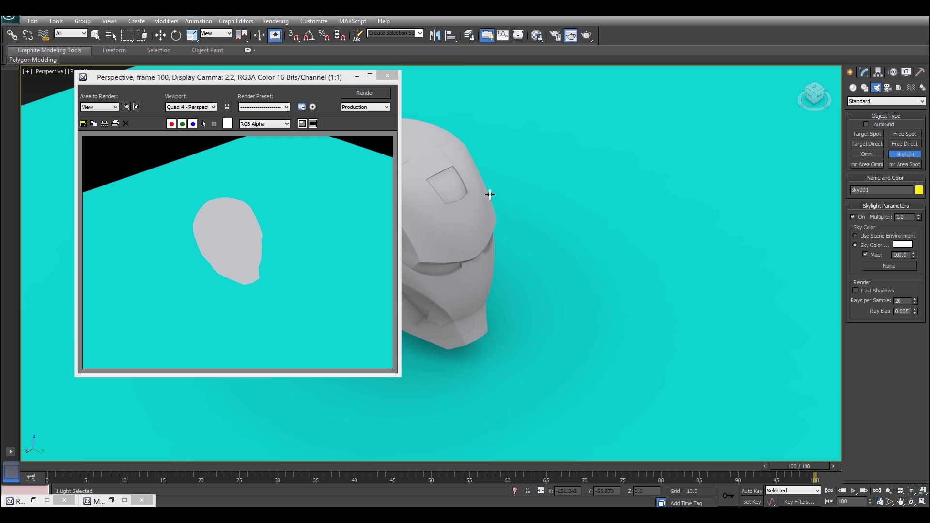
pyautogui.click(387, 76)
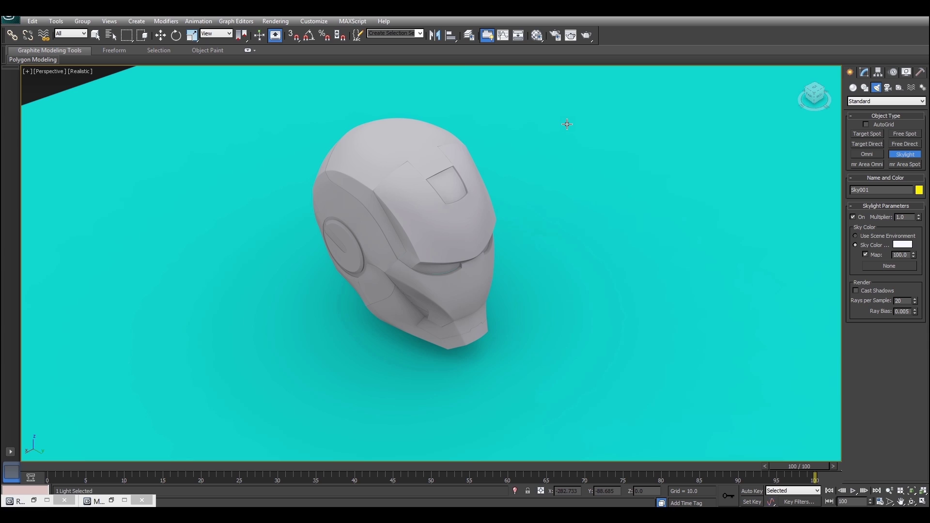
# - Select Light Tracer as the advanced lighting plug-in in Render Setup and render the helmet
pyautogui.press('F10')
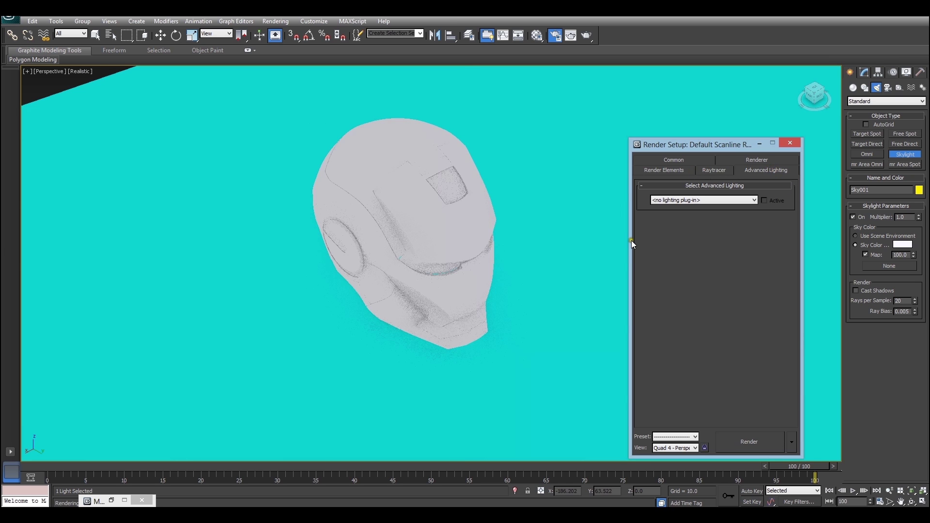
pyautogui.click(716, 200)
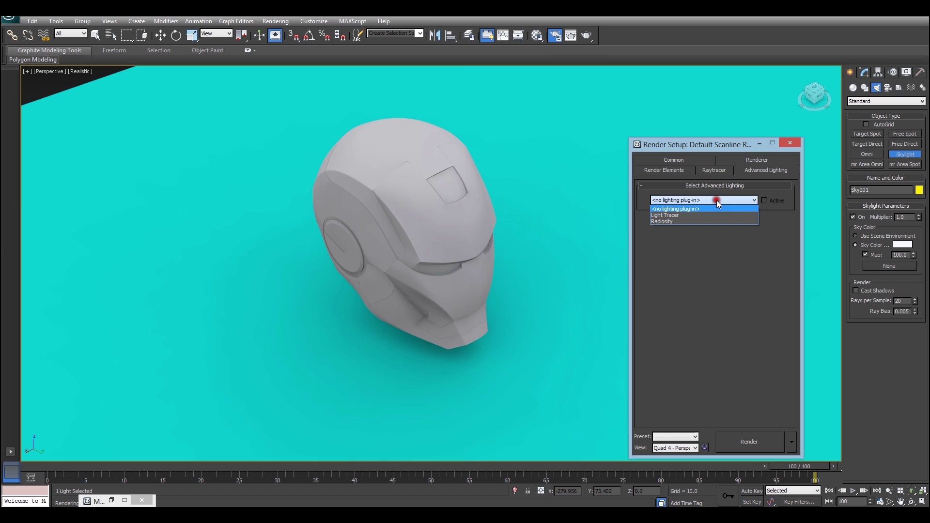
pyautogui.click(684, 215)
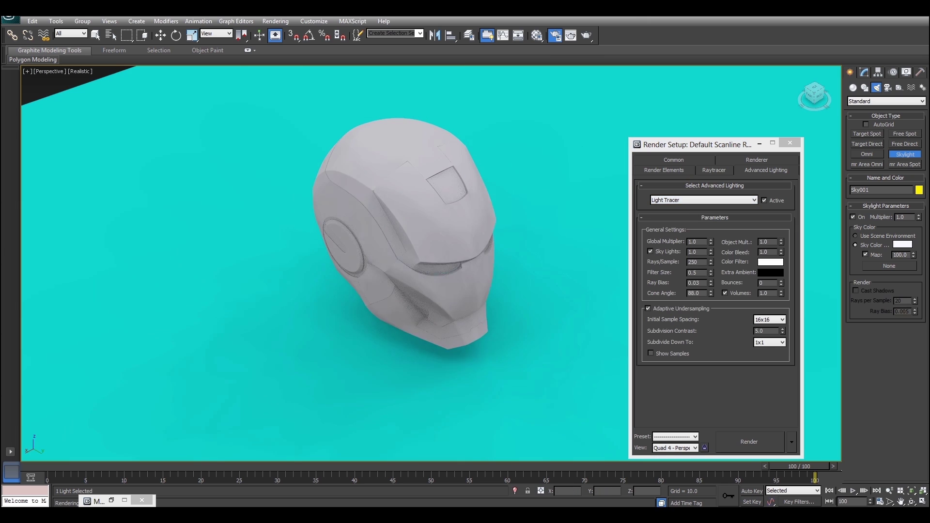
pyautogui.hotkey('shift', 'q')
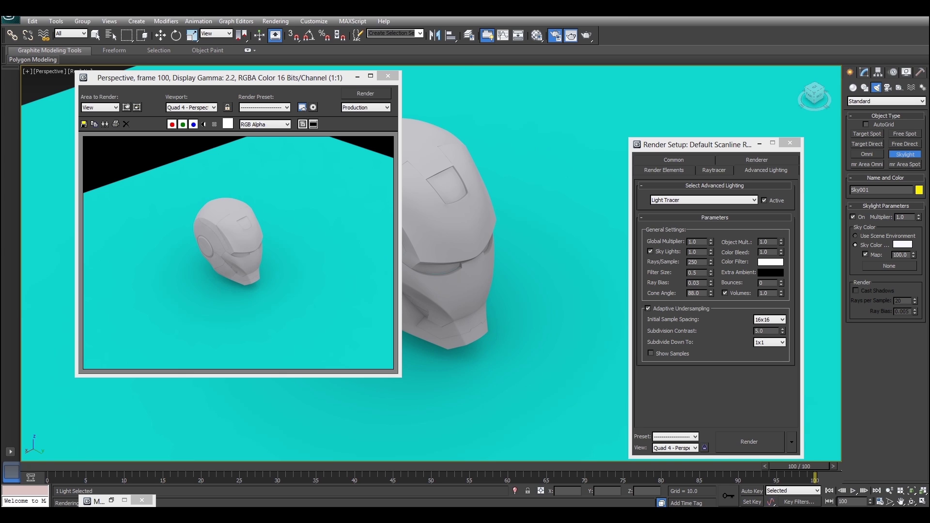
# - Create a Target Spot aimed from above the plane down at the helmet
pyautogui.click(388, 76)
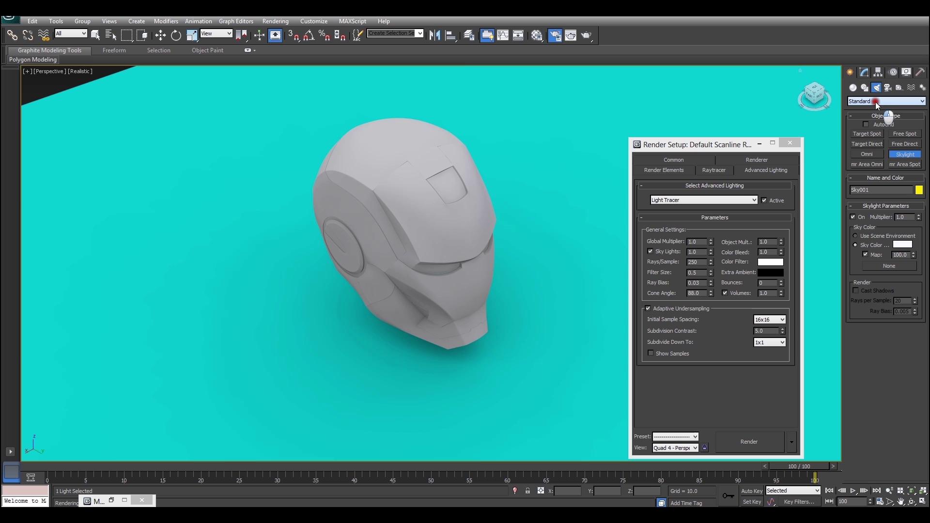
pyautogui.click(791, 144)
pyautogui.click(867, 135)
pyautogui.scroll(-10, 703, 169)
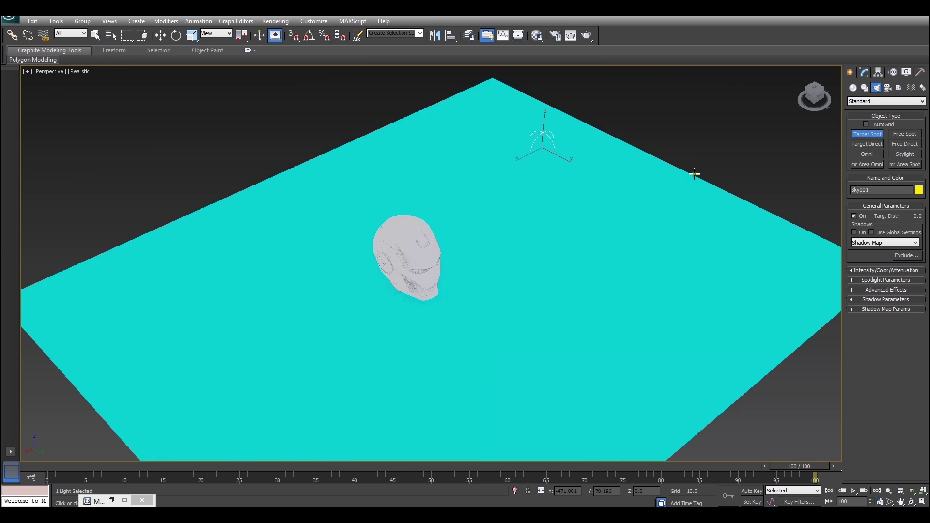
pyautogui.scroll(-3, 633, 177)
pyautogui.moveTo(568, 123); pyautogui.dragTo(438, 272)
# - Raise Spot001 high above the cyan plane with the Move tool
pyautogui.keyDown('alt'); pyautogui.moveTo(534, 249); pyautogui.dragTo(542, 249, button='middle'); pyautogui.keyUp('alt')
pyautogui.scroll(-3, 441, 203)
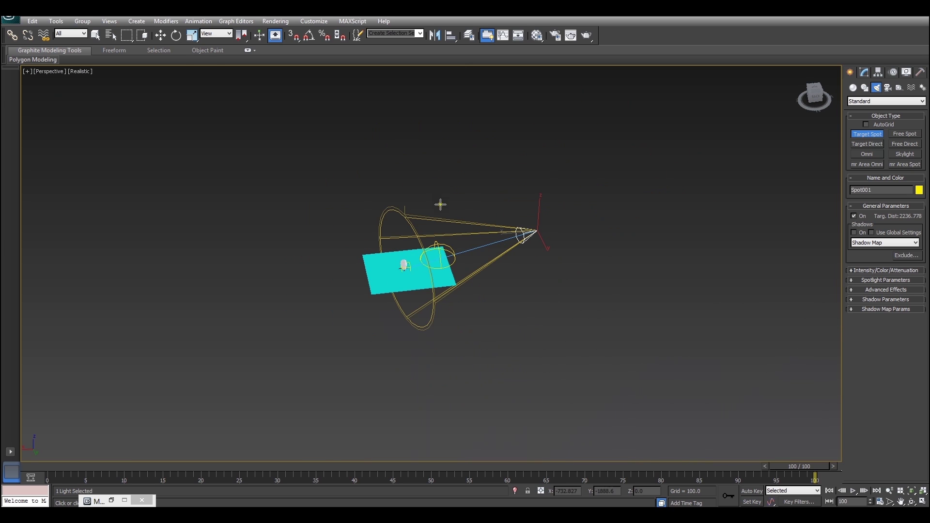
pyautogui.press('w')
pyautogui.moveTo(532, 231); pyautogui.dragTo(433, 101)
pyautogui.keyDown('alt'); pyautogui.moveTo(433, 101); pyautogui.dragTo(384, 153, button='middle'); pyautogui.keyUp('alt')
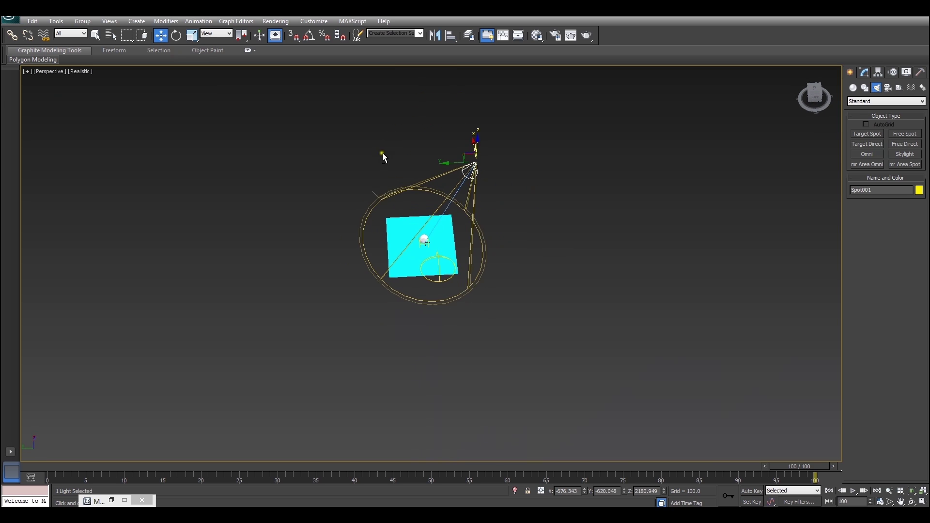
pyautogui.keyDown('alt'); pyautogui.moveTo(459, 155); pyautogui.dragTo(488, 191, button='middle'); pyautogui.keyUp('alt')
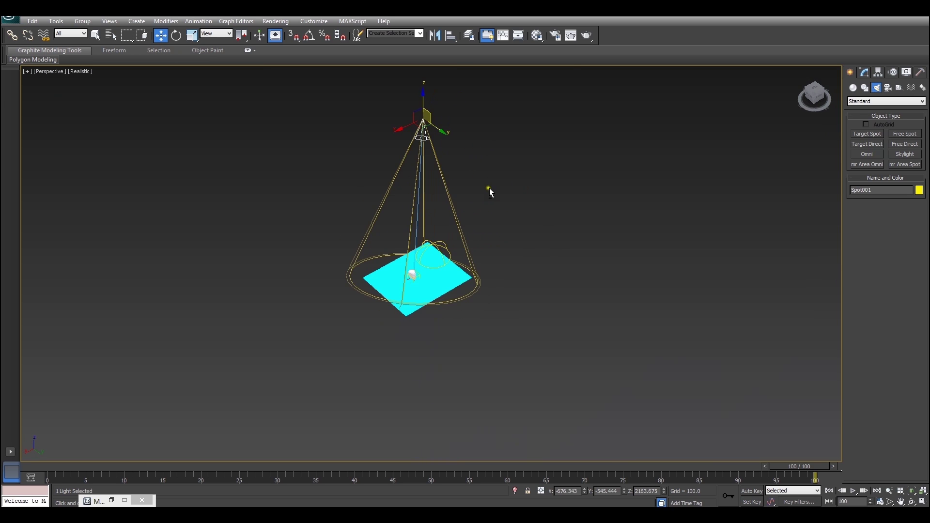
pyautogui.scroll(6, 461, 237)
pyautogui.moveTo(461, 237); pyautogui.dragTo(496, 220, button='middle')
pyautogui.scroll(3, 420, 231)
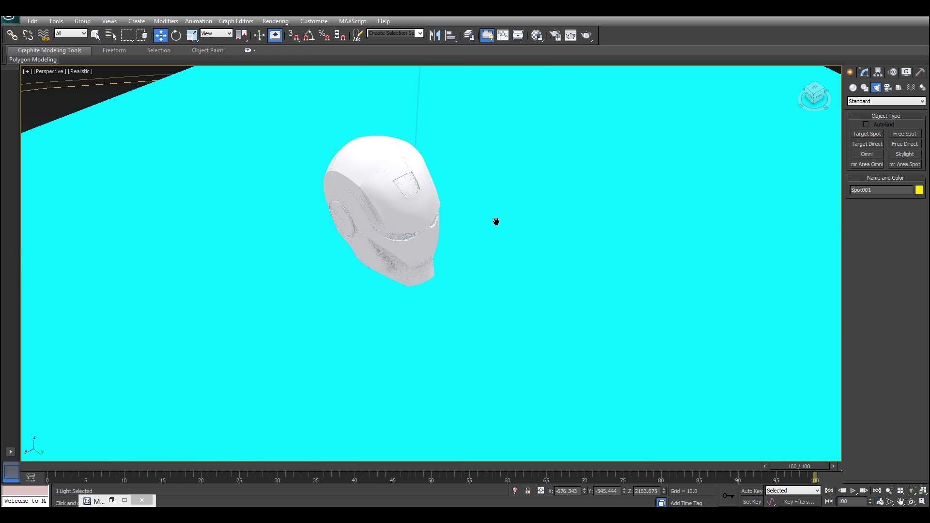
# - Switch on Shadow Map shadows for Spot001 in its General Parameters
pyautogui.click(865, 73)
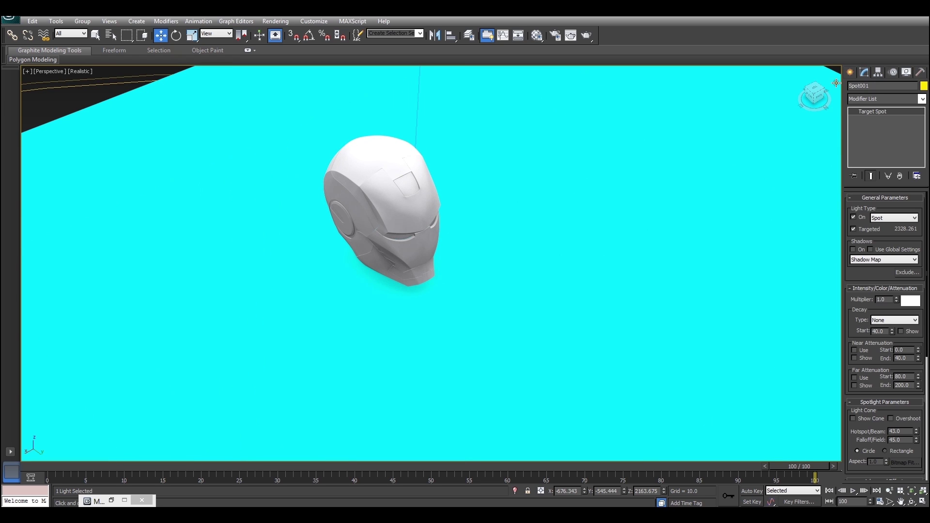
pyautogui.click(854, 249)
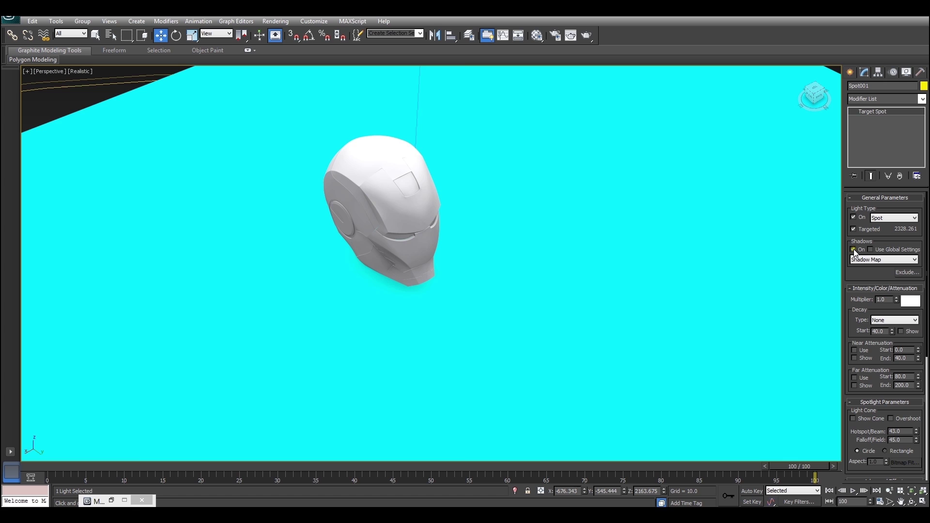
pyautogui.scroll(-6, 564, 258)
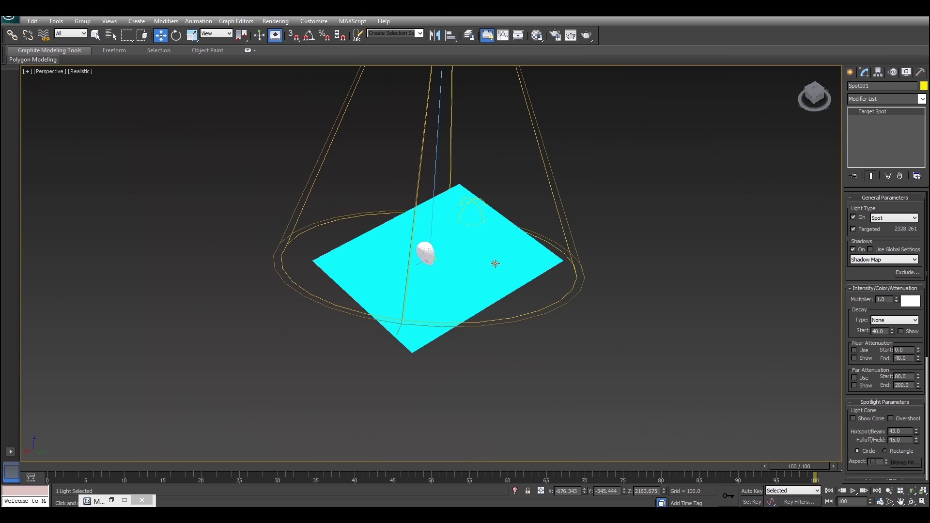
pyautogui.scroll(-2, 495, 264)
# - Move Spot001 sideways so it lights the helmet at an angle
pyautogui.keyDown('alt'); pyautogui.moveTo(495, 264); pyautogui.dragTo(552, 287, button='middle'); pyautogui.keyUp('alt')
pyautogui.scroll(-5, 553, 288)
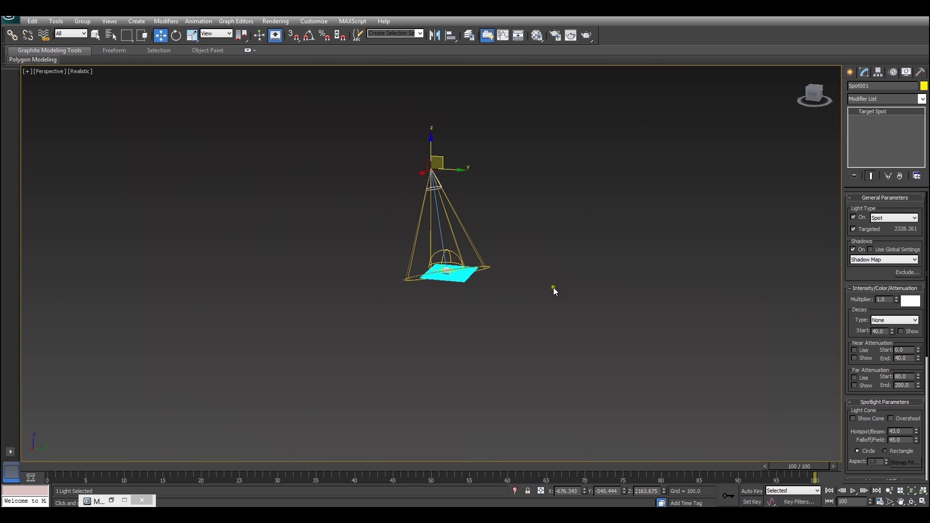
pyautogui.keyDown('alt'); pyautogui.moveTo(464, 186); pyautogui.dragTo(426, 225, button='middle'); pyautogui.keyUp('alt')
pyautogui.moveTo(445, 203); pyautogui.dragTo(446, 295)
pyautogui.keyDown('alt'); pyautogui.moveTo(447, 295); pyautogui.dragTo(436, 272, button='middle'); pyautogui.keyUp('alt')
pyautogui.scroll(10, 432, 264)
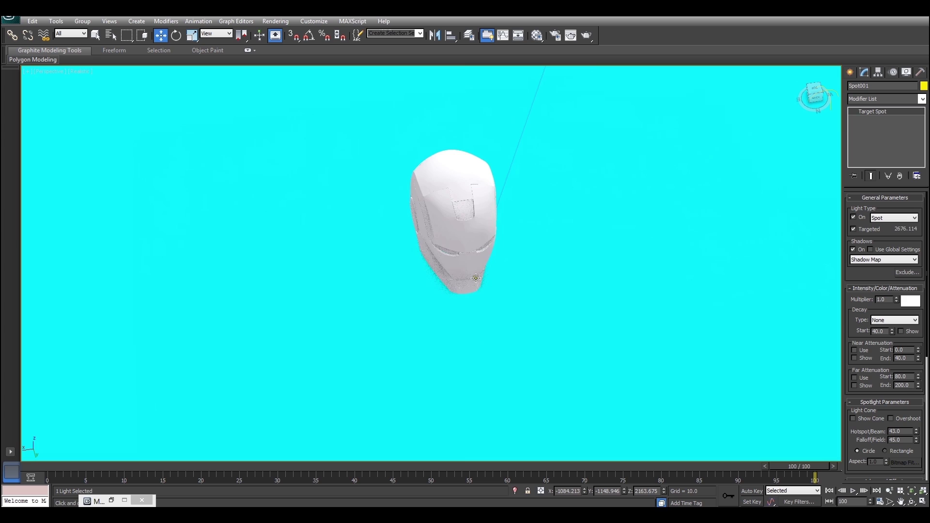
# - Render the view, then orbit closer and render a close-up of the helmet's soft shadow
pyautogui.hotkey('shift', 'q')
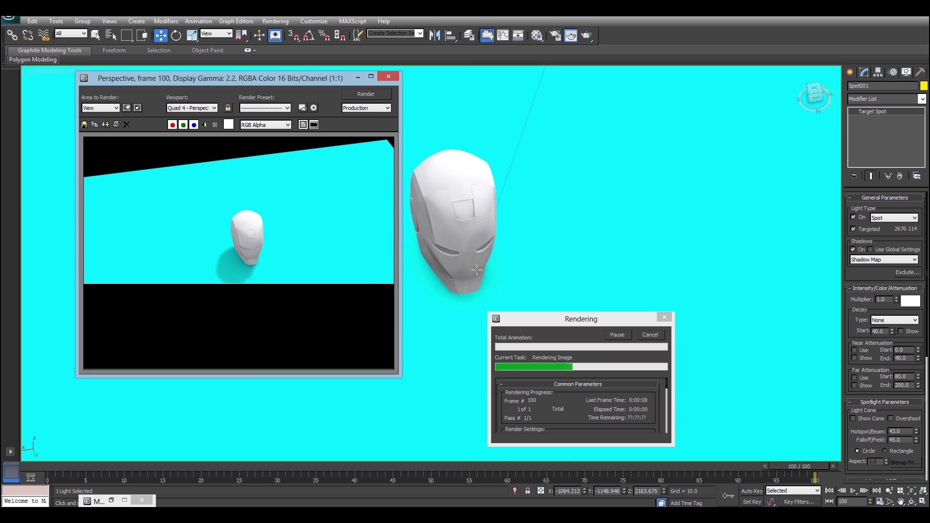
pyautogui.click(392, 77)
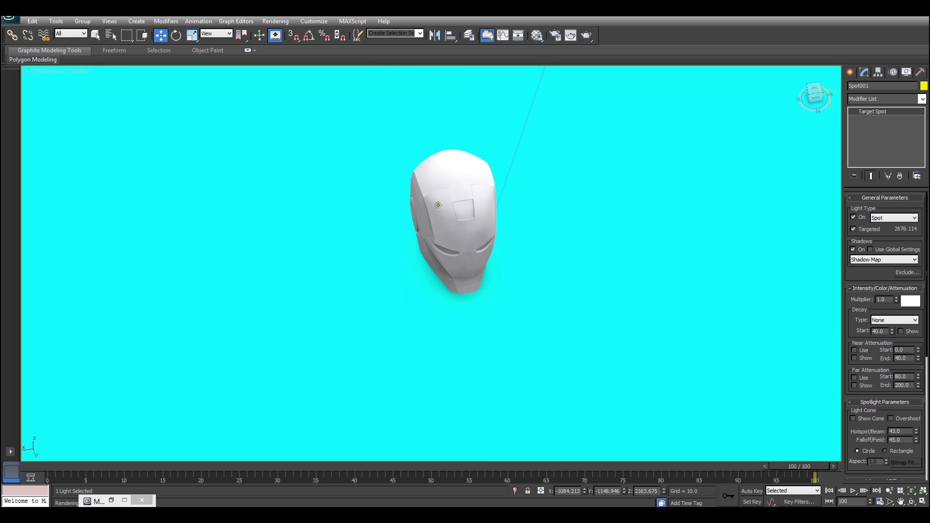
pyautogui.keyDown('alt'); pyautogui.moveTo(473, 251); pyautogui.dragTo(495, 225, button='middle'); pyautogui.keyUp('alt')
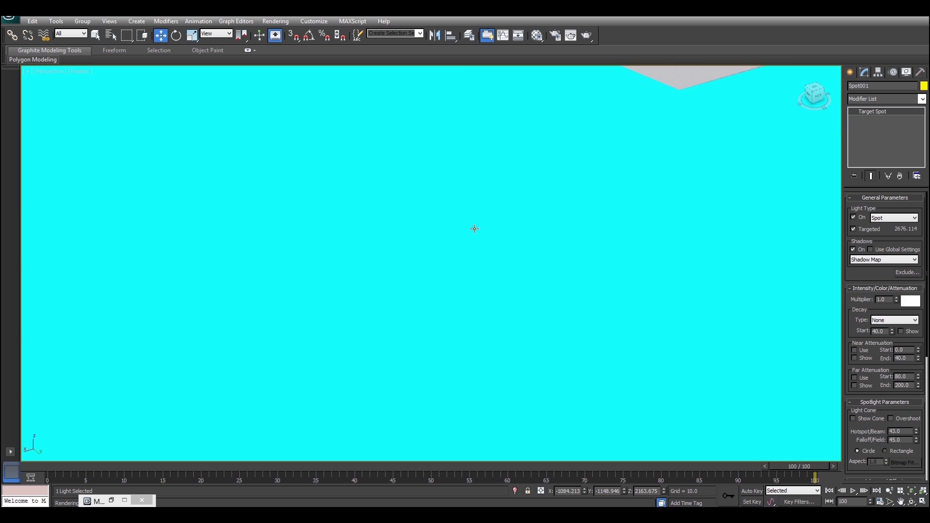
pyautogui.keyDown('alt'); pyautogui.moveTo(475, 229); pyautogui.dragTo(424, 289, button='middle'); pyautogui.keyUp('alt')
pyautogui.hotkey('shift', 'q')
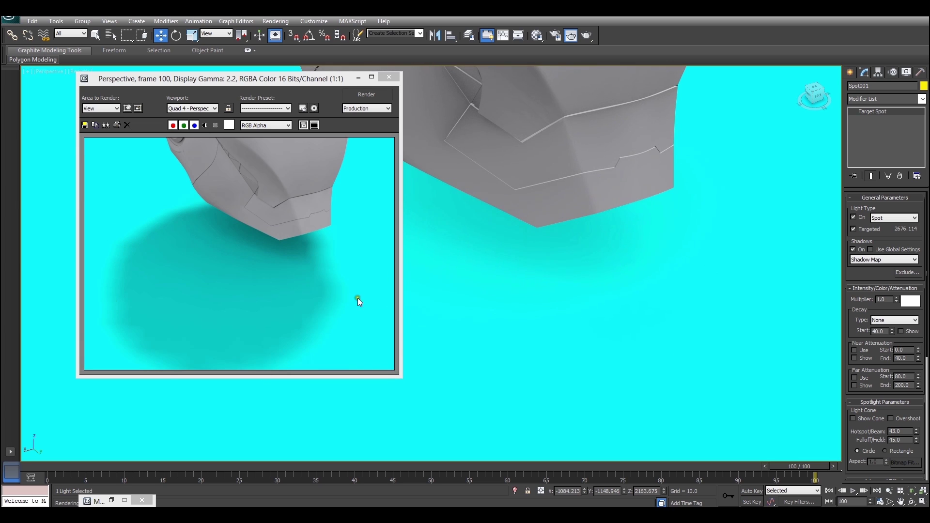
# - Change Spot001's shadow type to Ray Traced Shadows and re-render the helmet
pyautogui.click(385, 78)
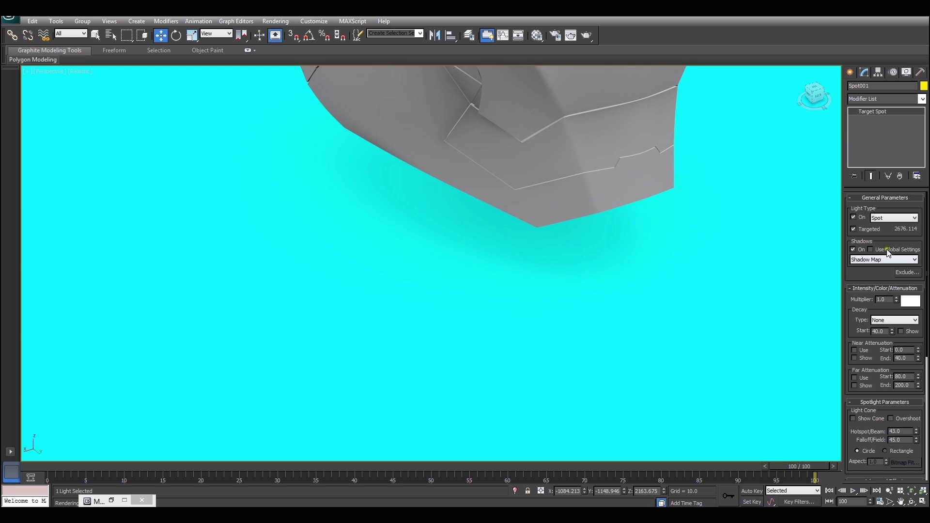
pyautogui.click(878, 260)
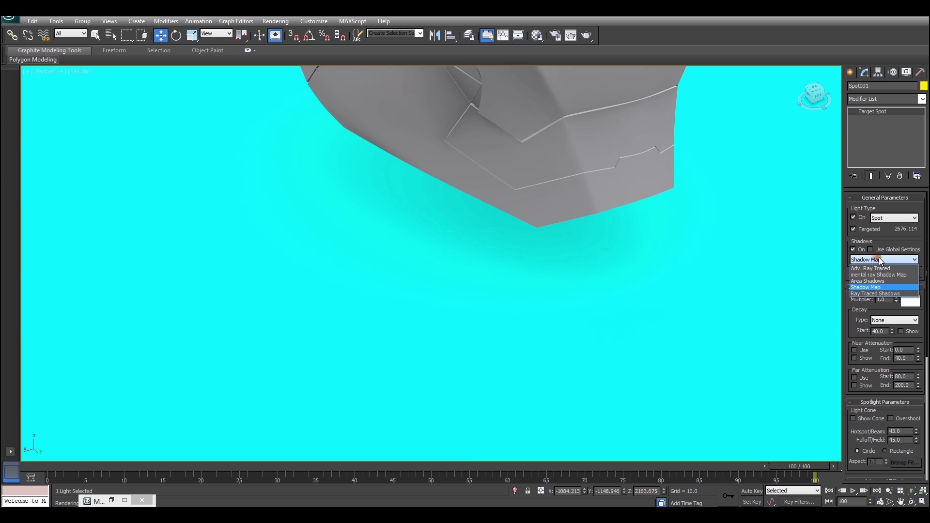
pyautogui.click(877, 293)
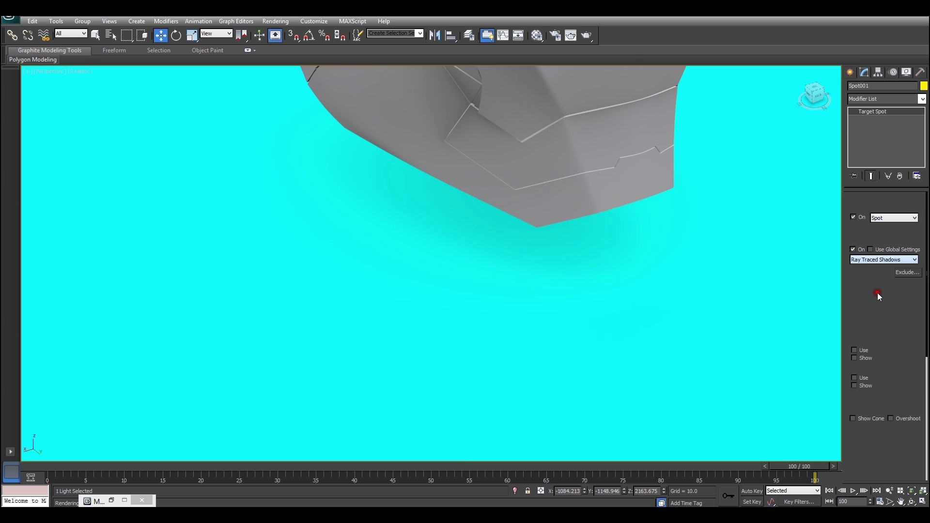
pyautogui.hotkey('shift', 'q')
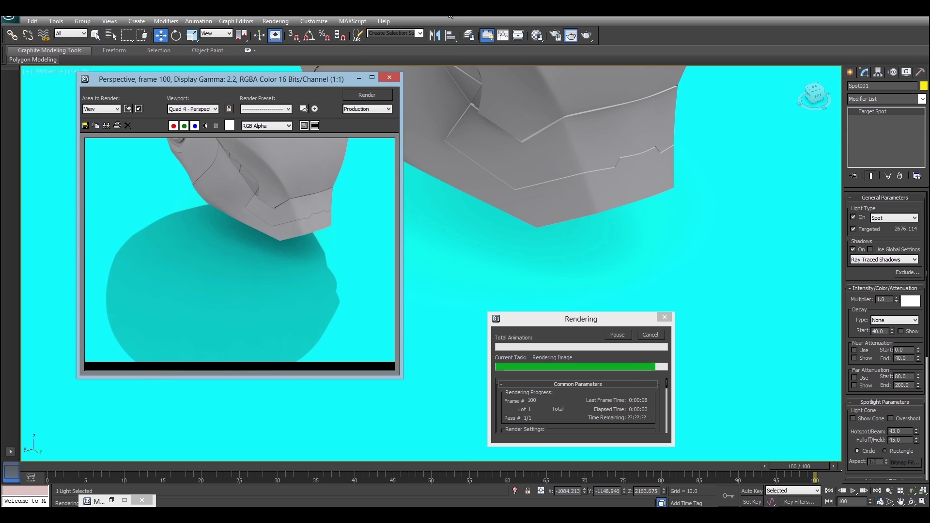
# - Enable Global Supersampling with the Max 2.5 Star sampler on the Scanline Renderer tab
pyautogui.press('F10')
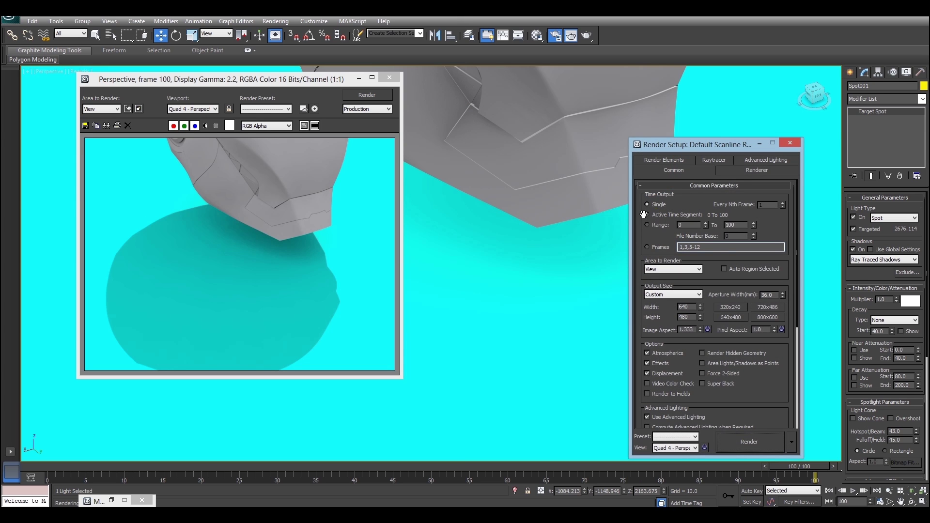
pyautogui.click(730, 170)
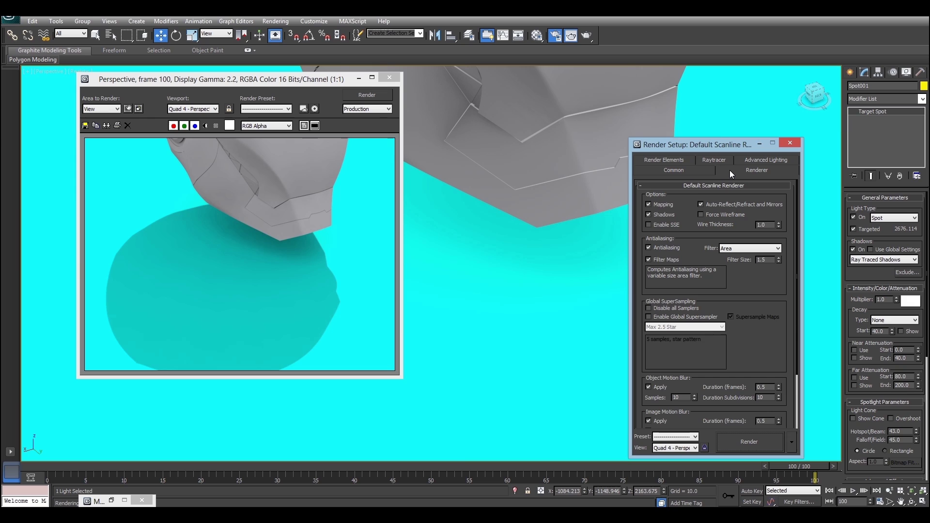
pyautogui.scroll(-3, 788, 327)
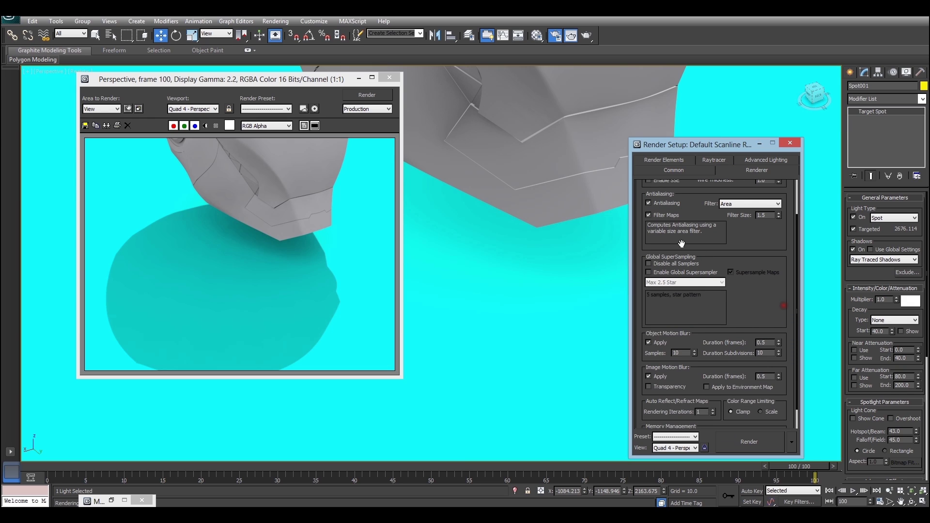
pyautogui.scroll(3, 755, 365)
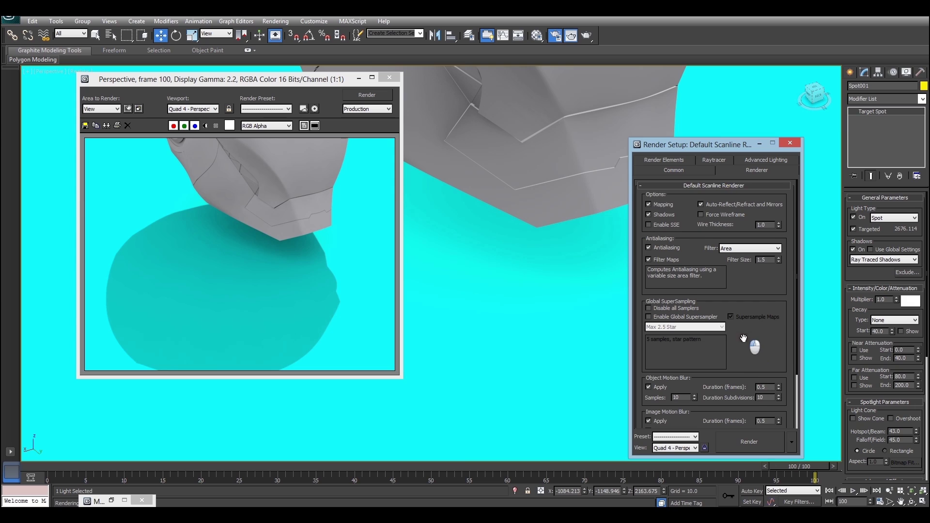
pyautogui.scroll(-2, 744, 338)
pyautogui.click(692, 287)
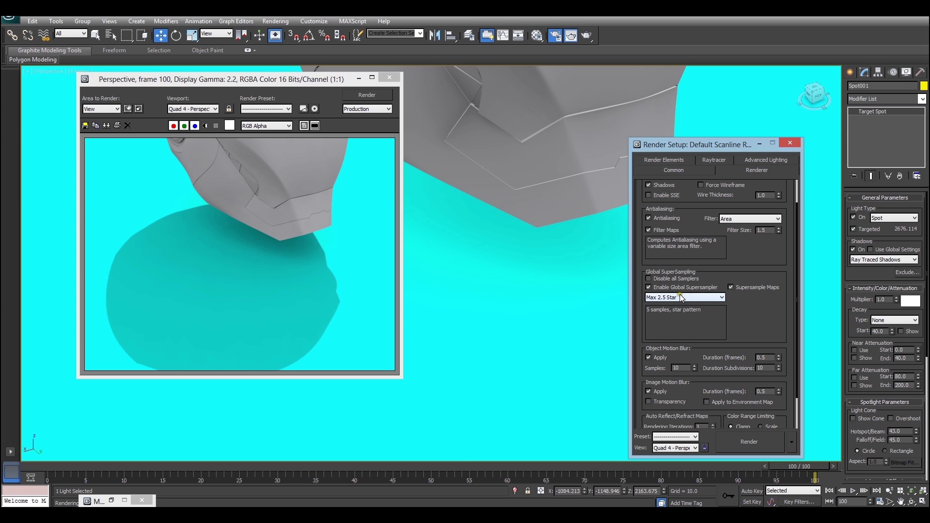
pyautogui.click(686, 298)
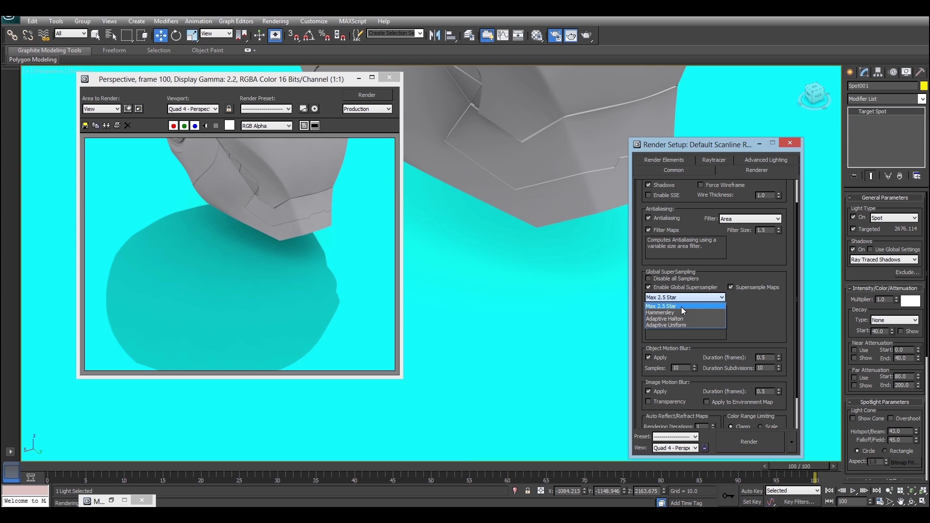
pyautogui.click(682, 306)
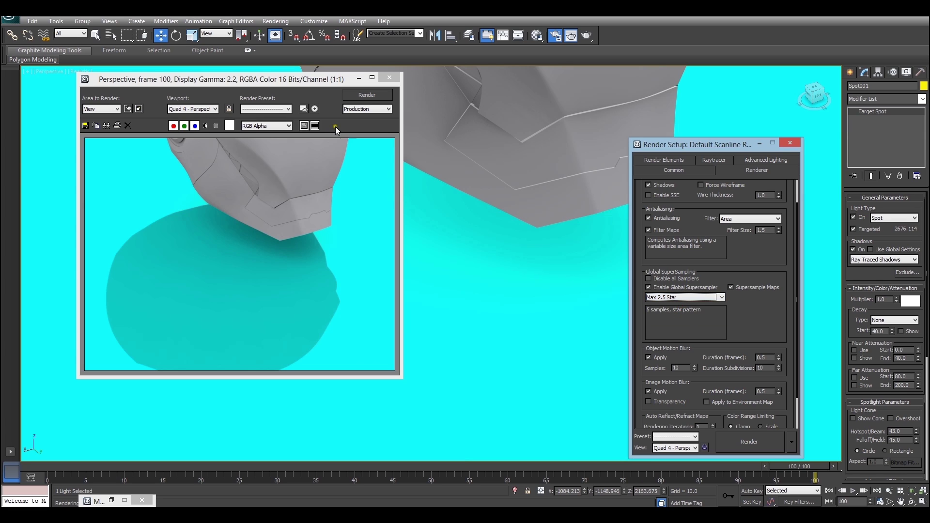
pyautogui.click(300, 83)
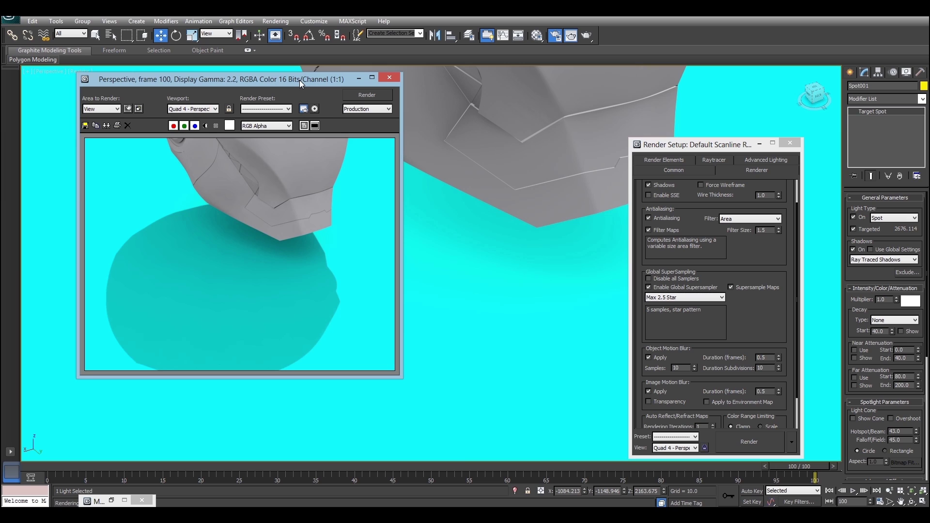
# - Render the helmet scene with Max 2.5 Star supersampling and let frame 100 draw
pyautogui.hotkey('shift', 'q')
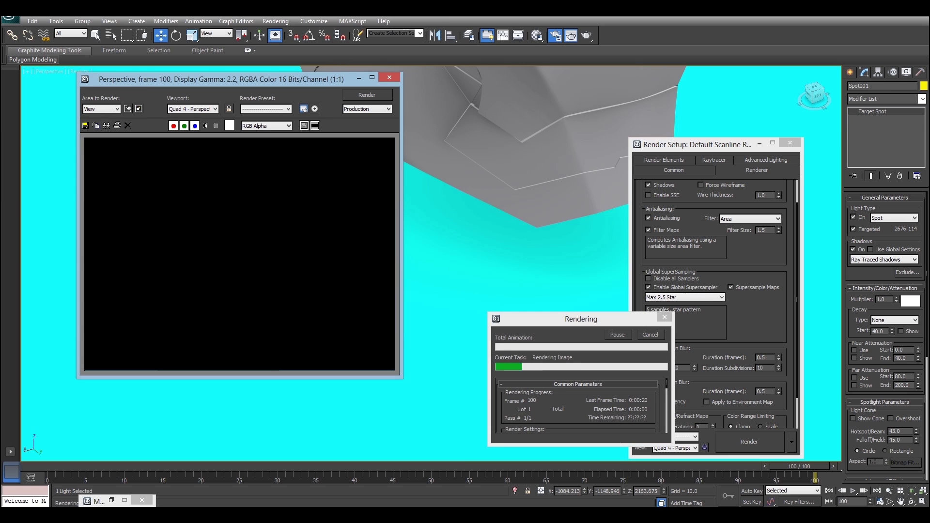